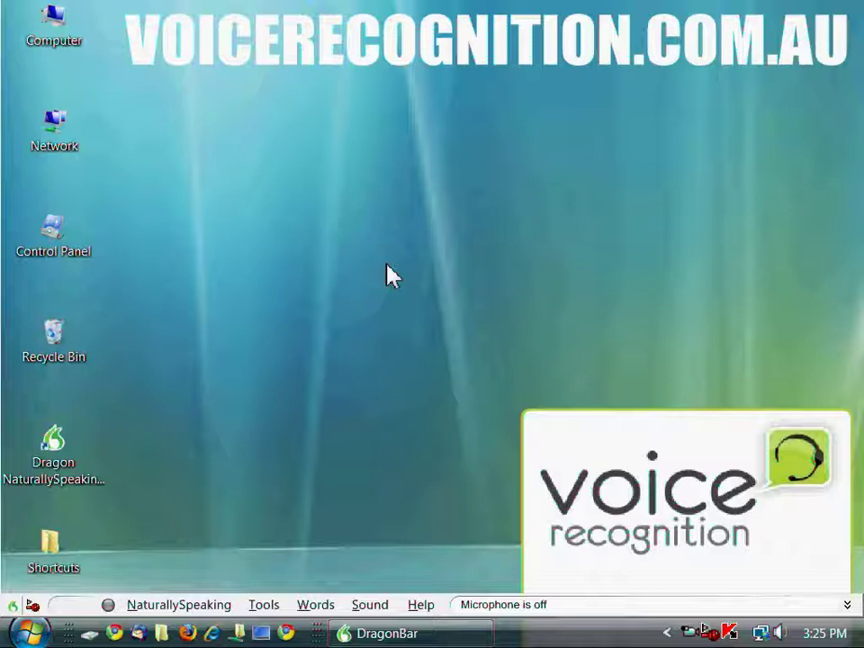
# Turn on the dictation microphone and open a blank Microsoft Word document by voice
pyautogui.press('KP_Add')
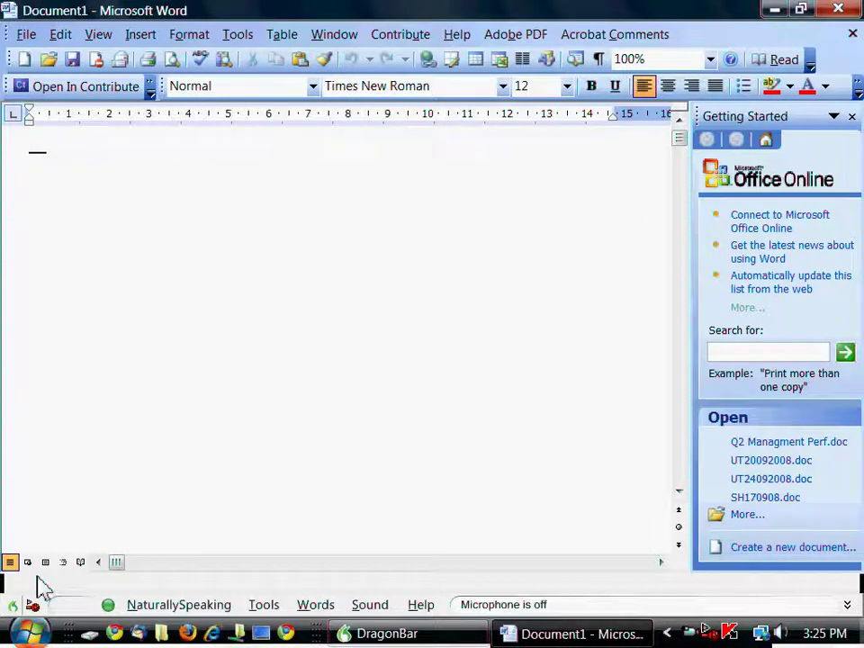
pyautogui.click(30, 633)
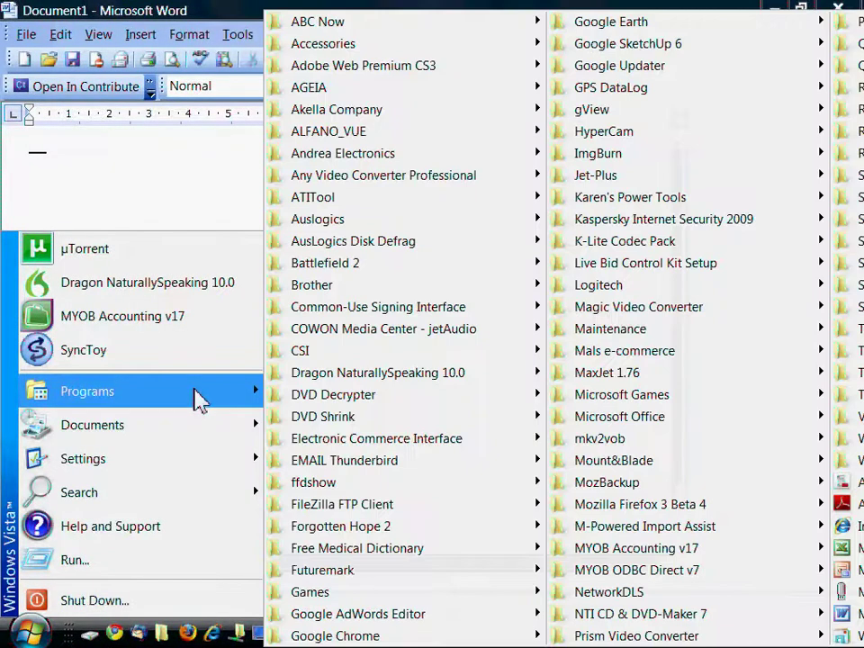
pyautogui.click(145, 160)
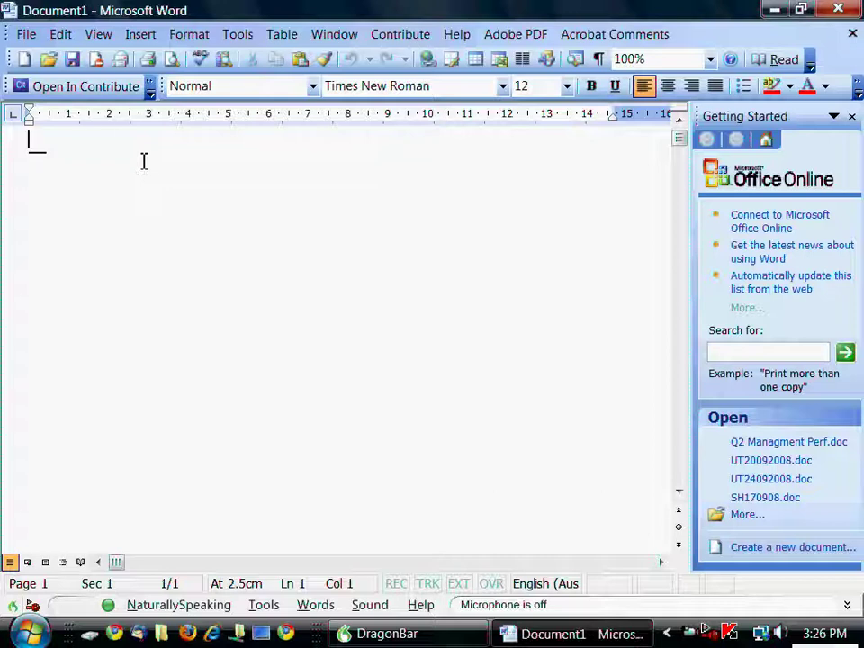
# Dictate a letter about Dragon NaturallySpeaking 10 with a bold 12 pt sign-off, followed by a bold 20 pt Arial paragraph on voice commands
pyautogui.press('KP_Add')
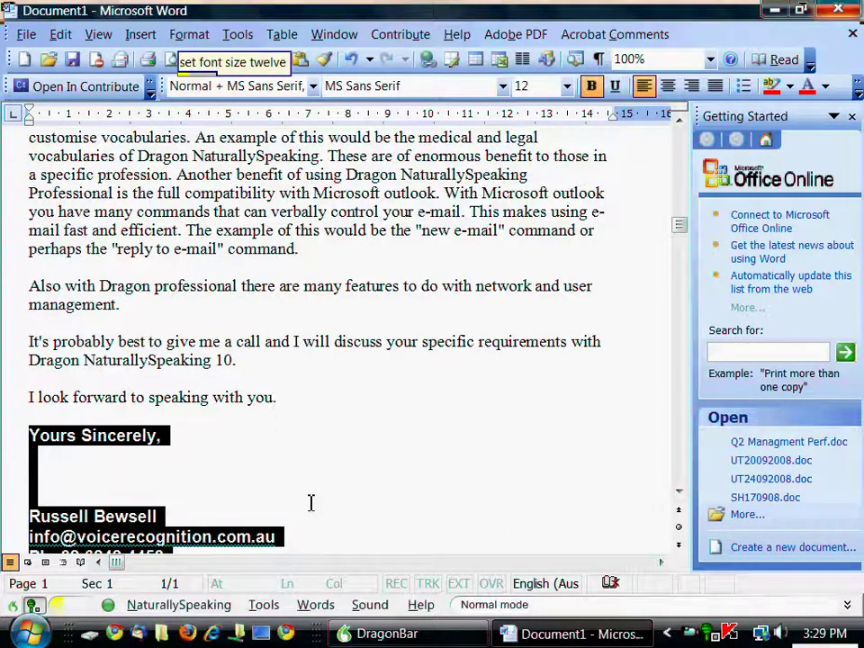
pyautogui.scroll(-3, 309, 502)
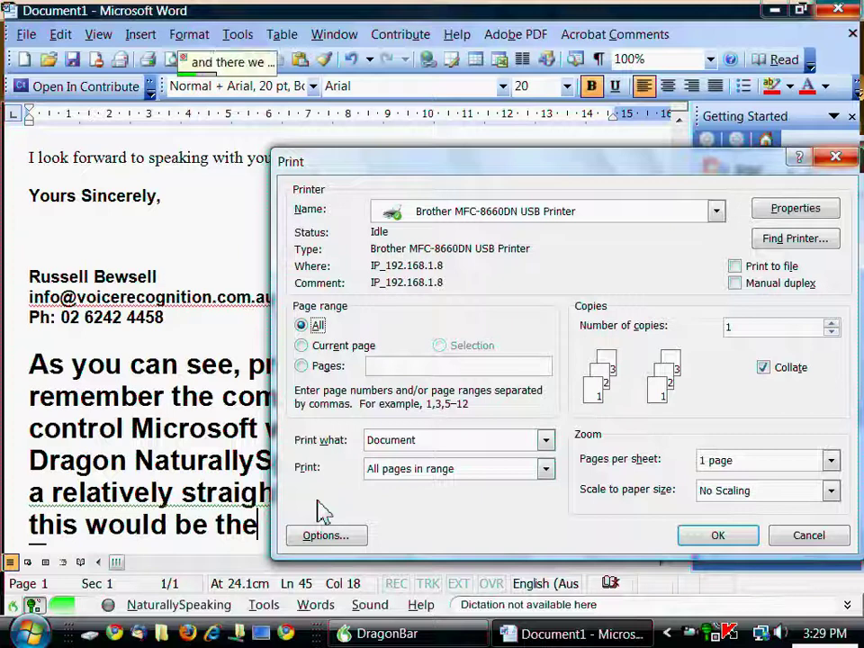
pyautogui.moveTo(486, 165); pyautogui.dragTo(281, 128)
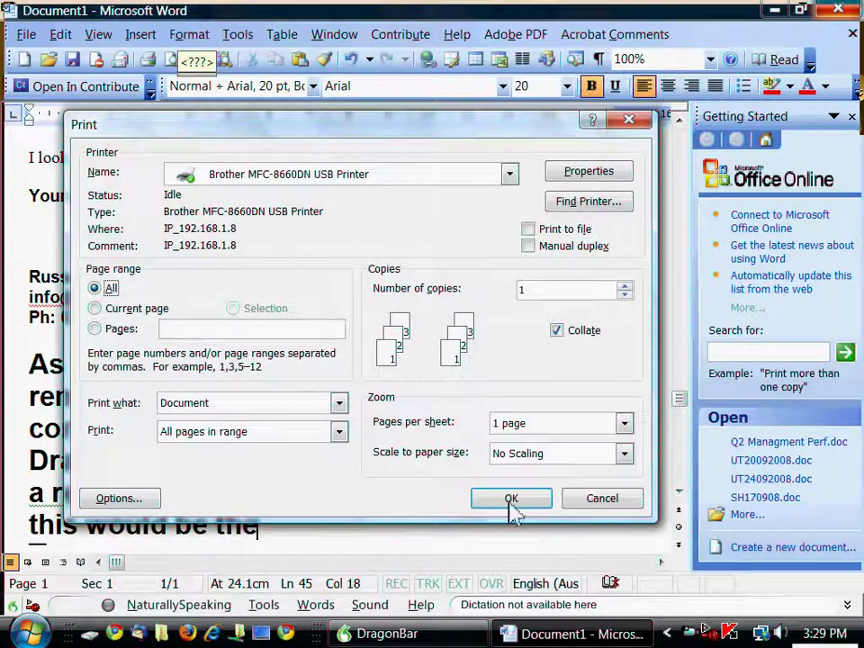
pyautogui.click(615, 506)
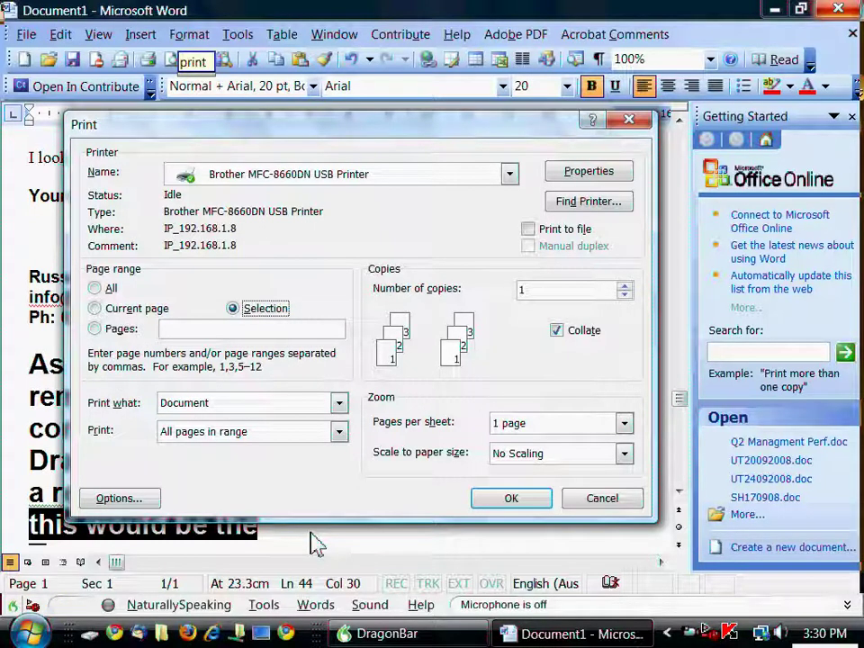
pyautogui.click(603, 498)
pyautogui.click(377, 524)
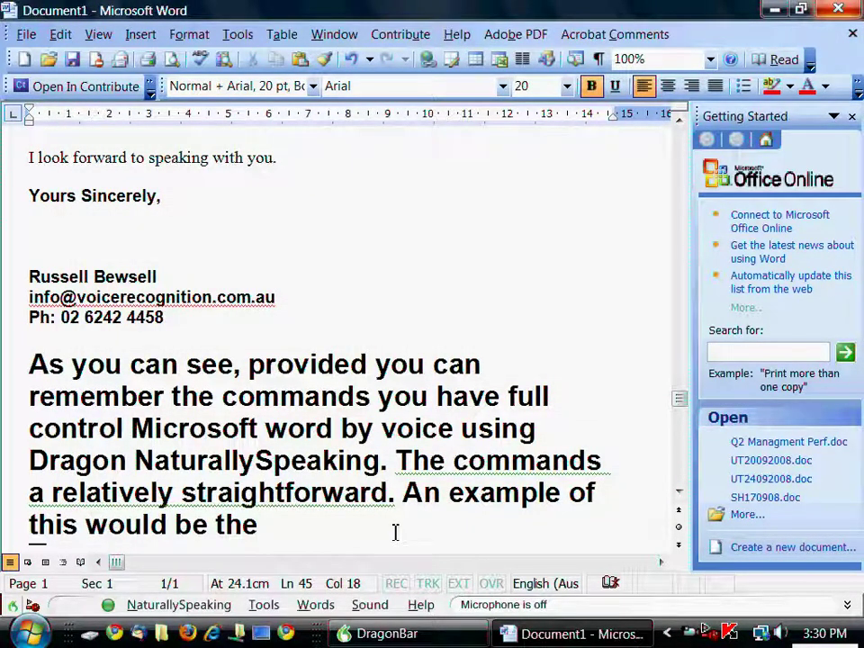
# Put the bold voice-commands text in a new document and insert a two-column, three-row table below it headed Date and Address
pyautogui.press('KP_Add')
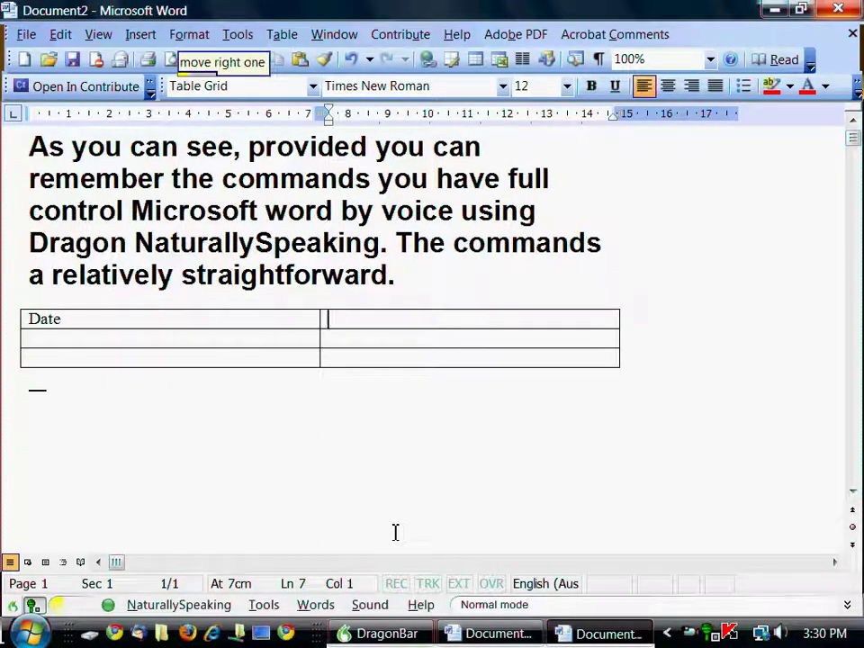
pyautogui.write('address')
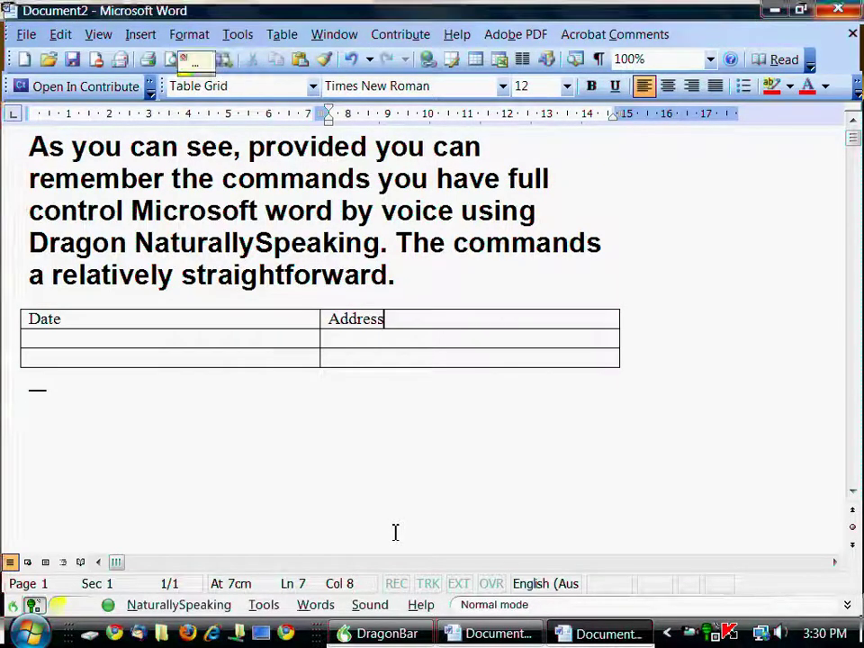
# Add the sentence "As you can see, you can also insert tables." below the table
pyautogui.hotkey('ctrl', 'End')
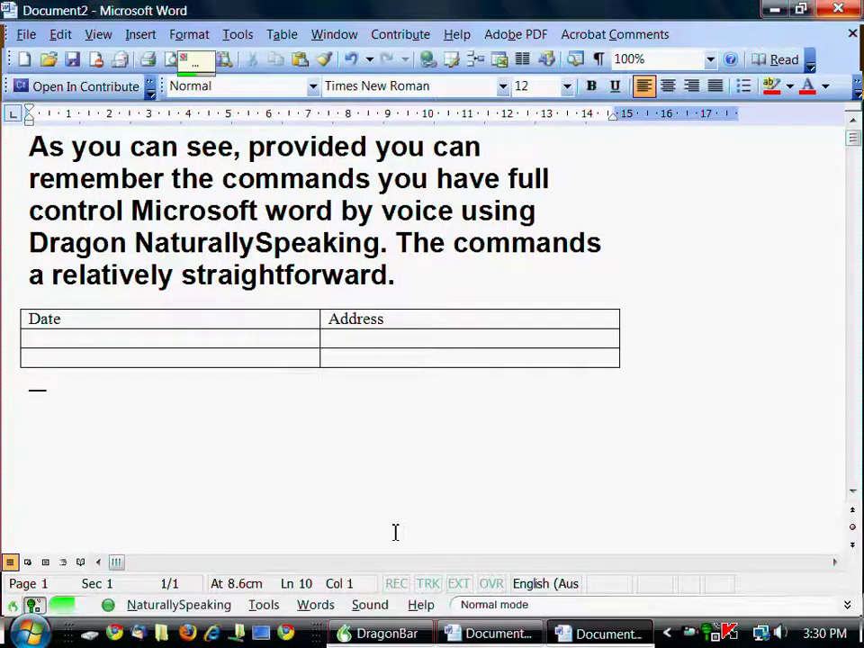
pyautogui.write('As you can see,')
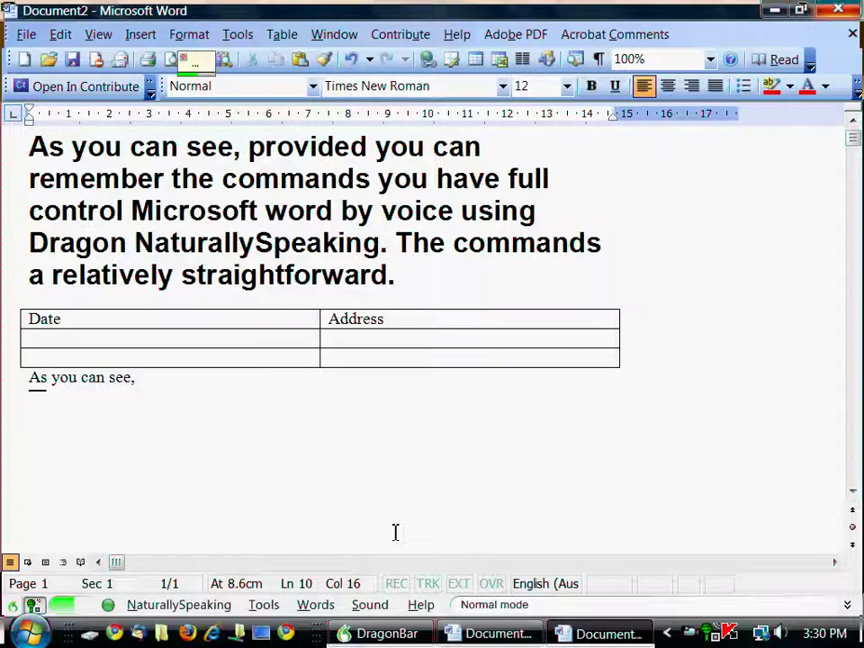
pyautogui.write(' you can also insert tables')
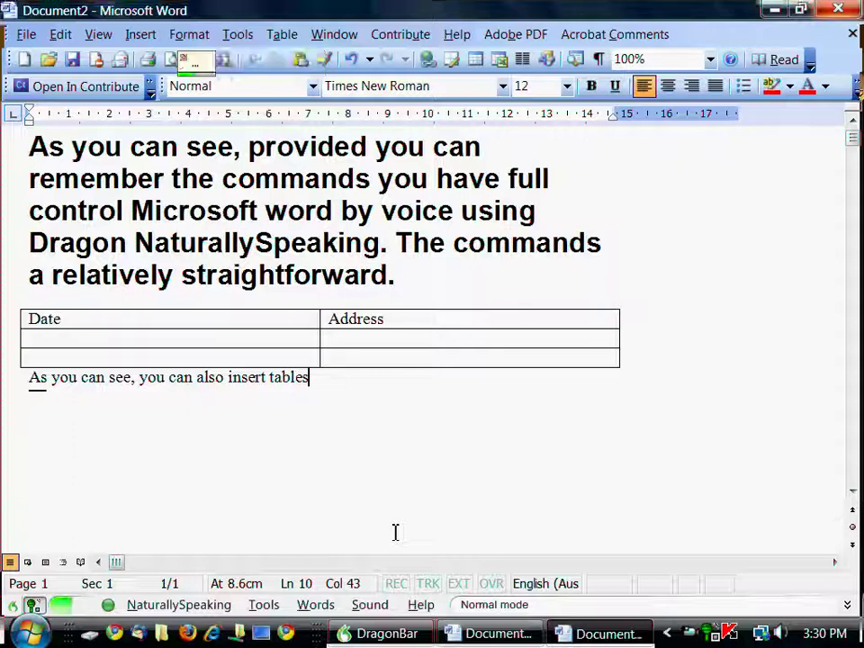
pyautogui.write('.')
# Start a new 20 pt paragraph reading "There are many different commands available within Microsoft Word."
pyautogui.press('Return')
pyautogui.press('Return')
pyautogui.hotkey('ctrl', 'shift', 'p')
pyautogui.write('20')
pyautogui.press('Return')
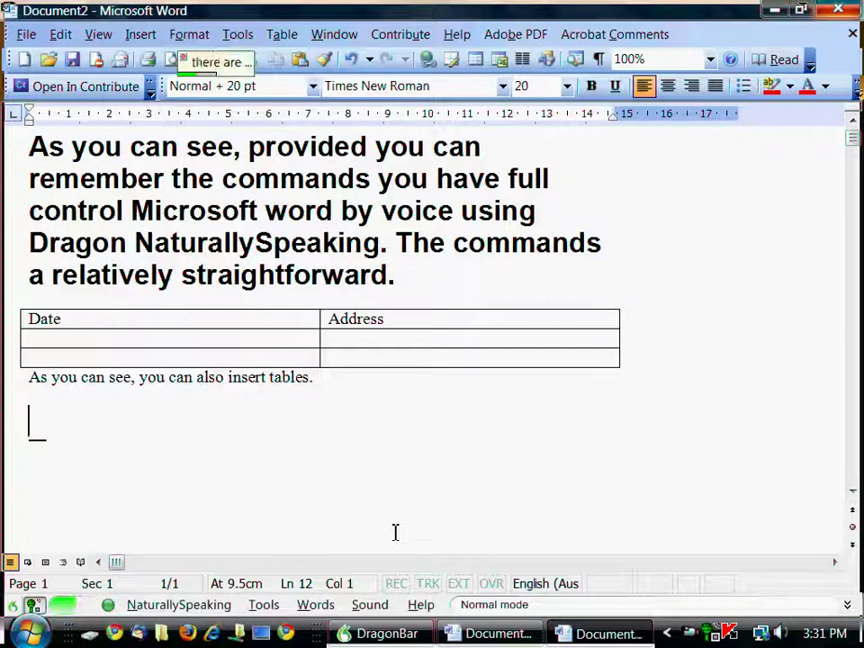
pyautogui.write('There are many different commands available within Microsoft Word is')
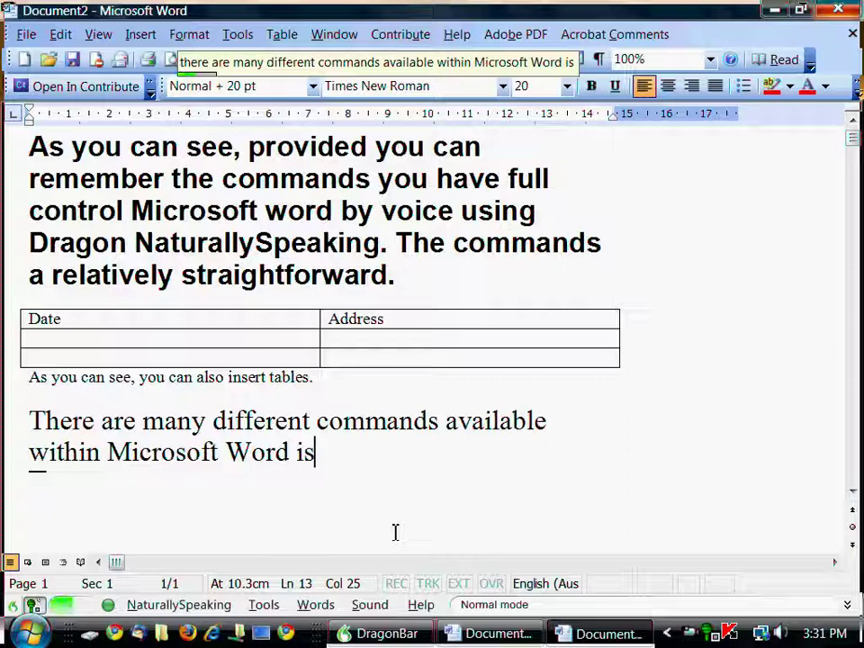
pyautogui.press('BackSpace')
pyautogui.press('BackSpace')
pyautogui.press('BackSpace')
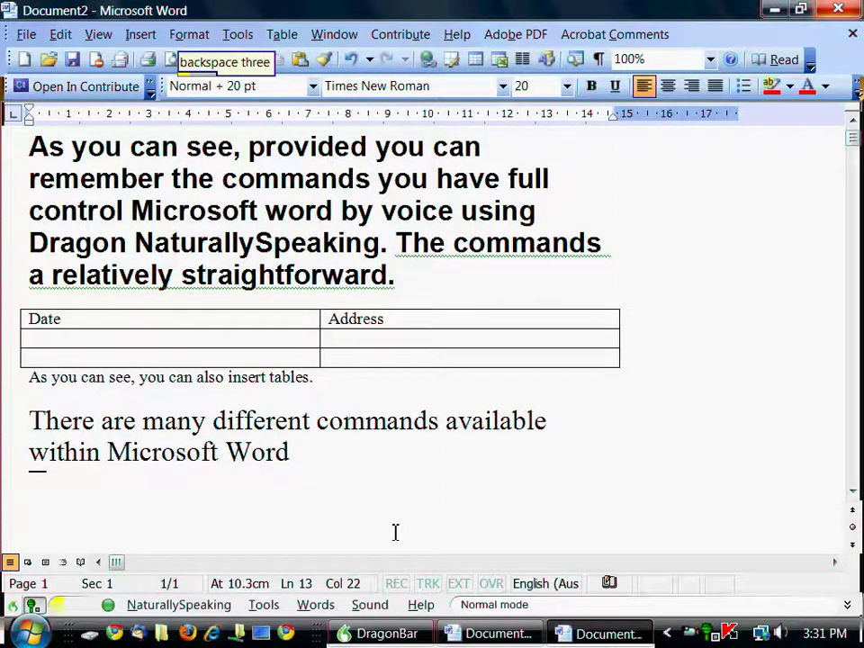
pyautogui.write('.')
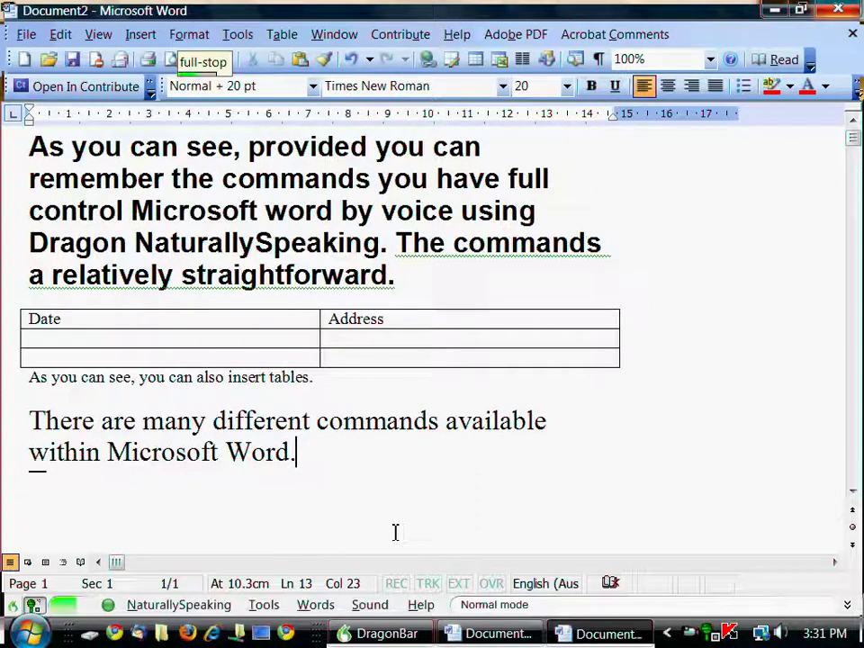
# Add "If you are not sure what to say remember to use the command." to the paragraph, viewing the Word sample commands along the way
pyautogui.write(' If you are not sure what to say')
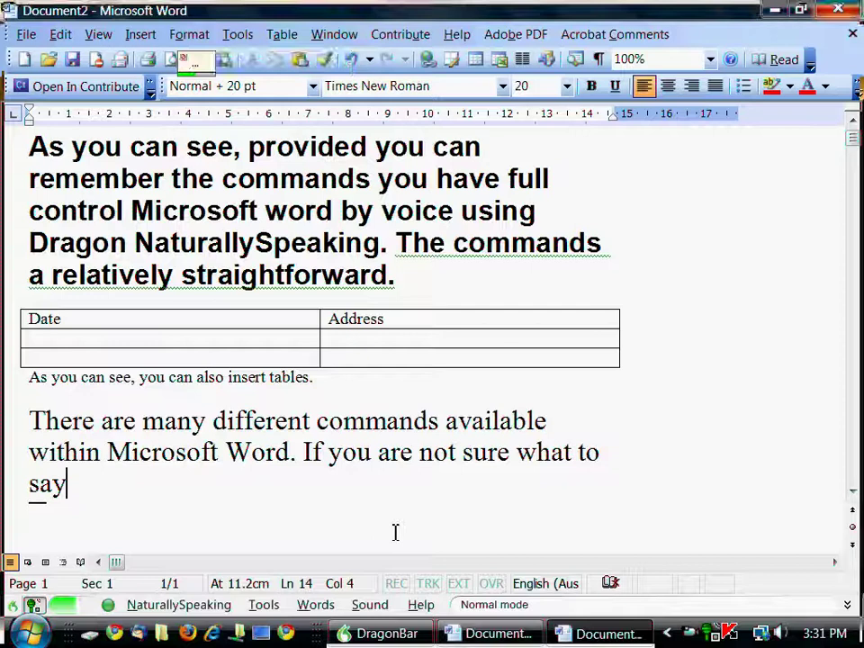
pyautogui.write(' remember to use the command')
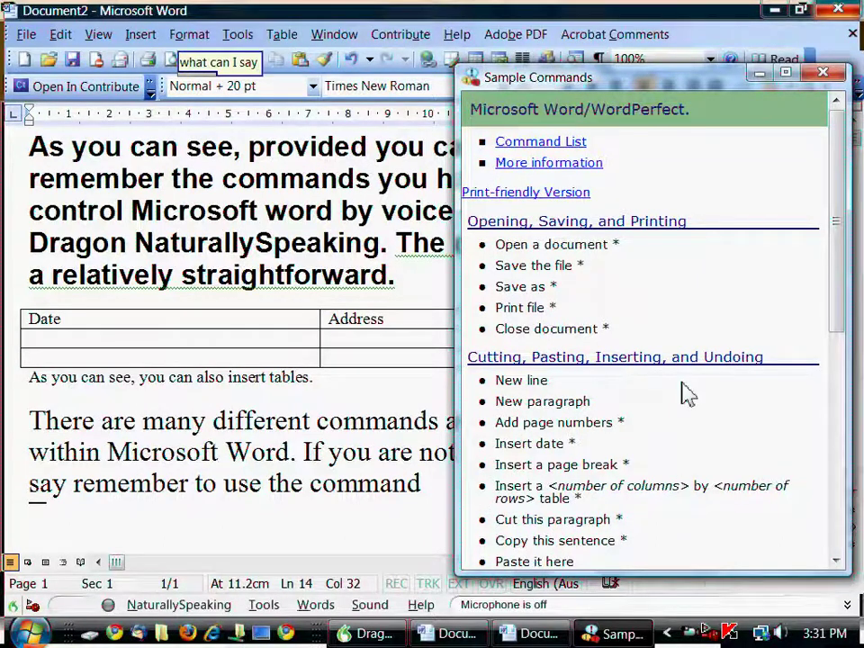
pyautogui.moveTo(836, 228)
pyautogui.mouseDown()
pyautogui.moveTo(836, 466)
pyautogui.moveTo(824, 386)
pyautogui.moveTo(834, 245)
pyautogui.mouseUp()
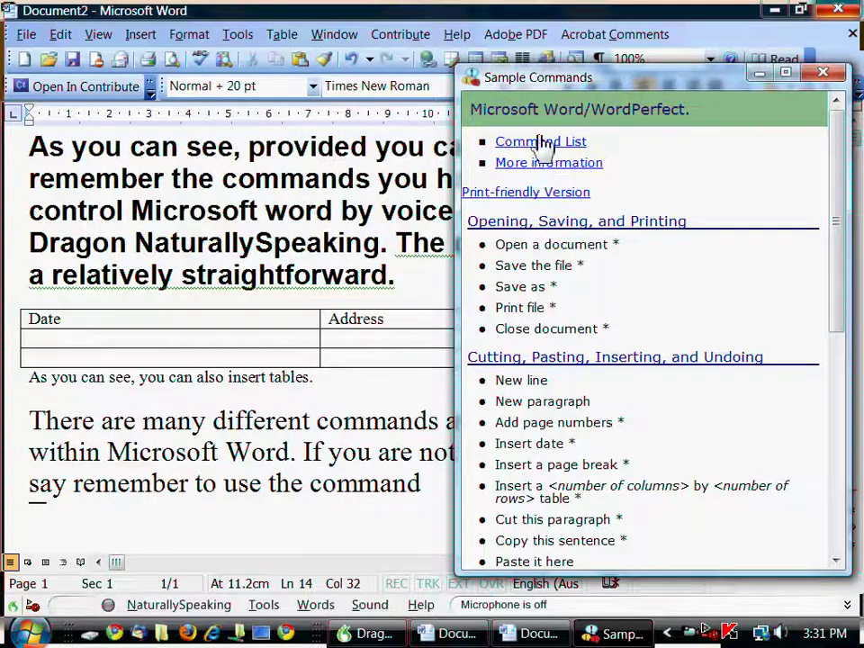
pyautogui.click(824, 72)
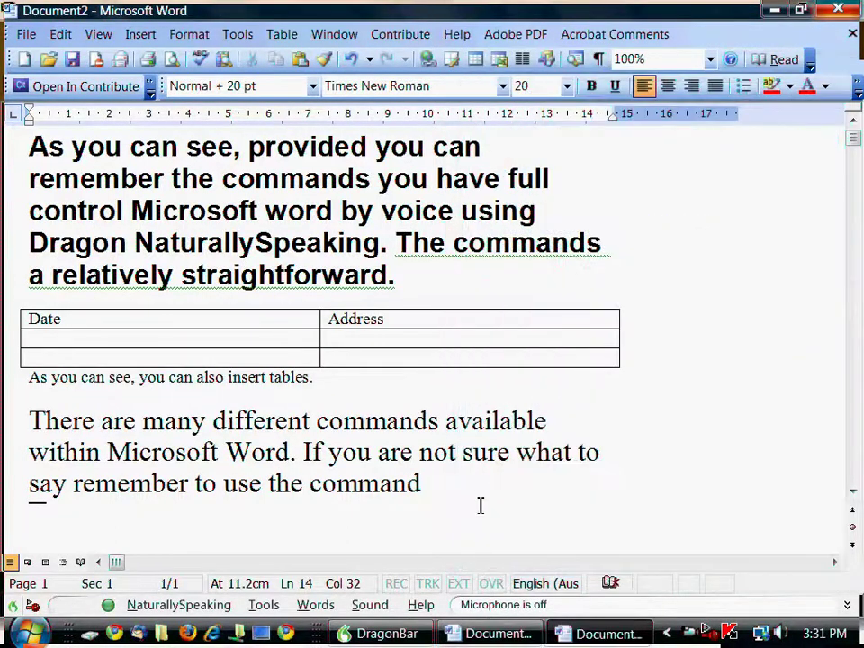
pyautogui.write('.')
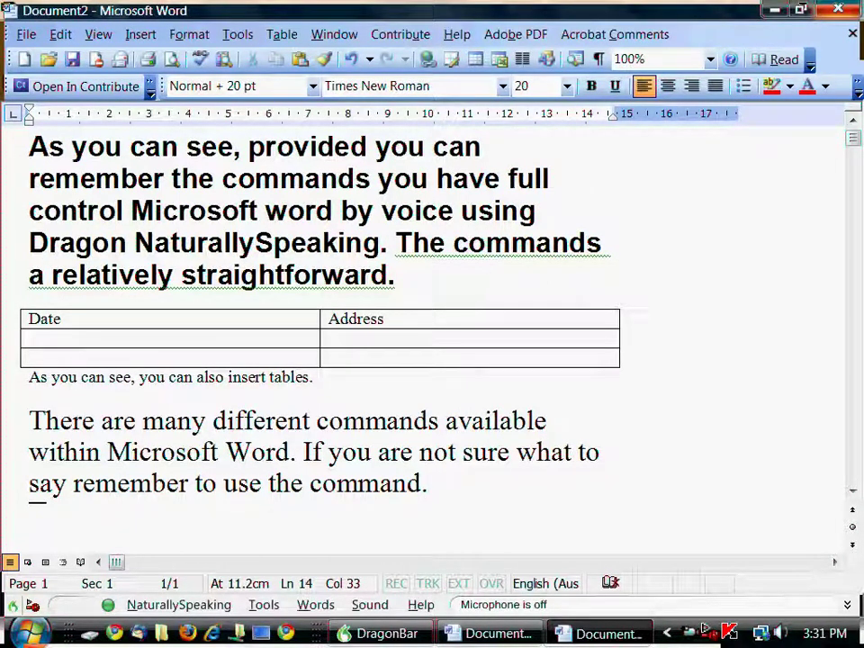
# Justify the 20 pt paragraph and start a new paragraph at the end of the document
pyautogui.press('KP_Add')
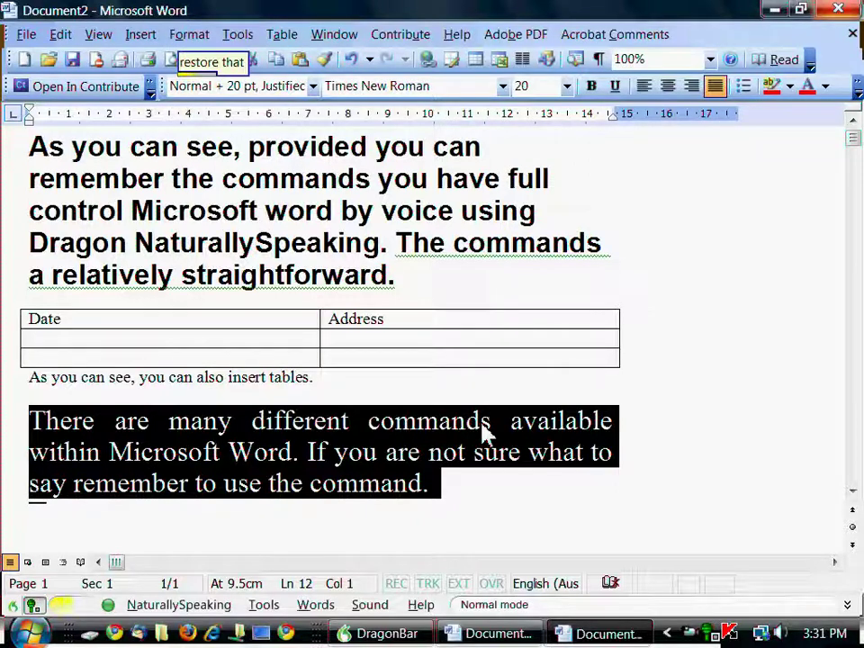
pyautogui.hotkey('ctrl', 'End')
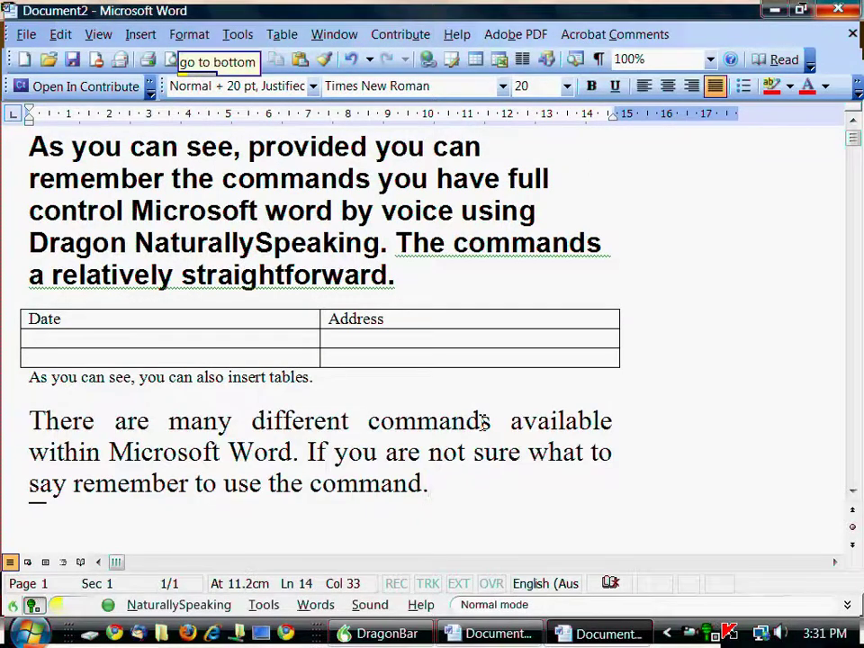
pyautogui.press('Return')
pyautogui.press('Return')
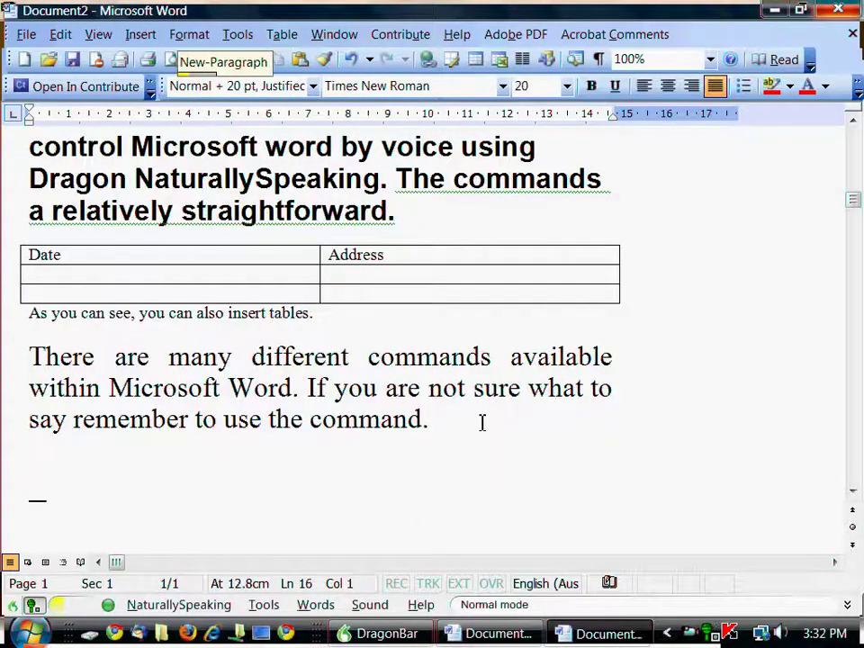
# Save the document in the Documents folder as "Test document" in Word Document (*.doc) format
pyautogui.hotkey('ctrl', 's')
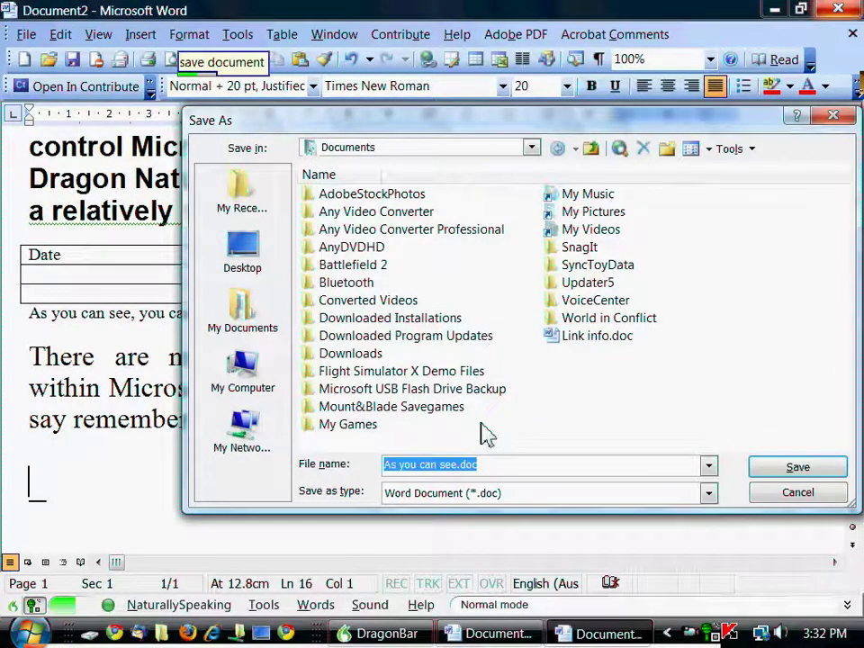
pyautogui.write('tester document')
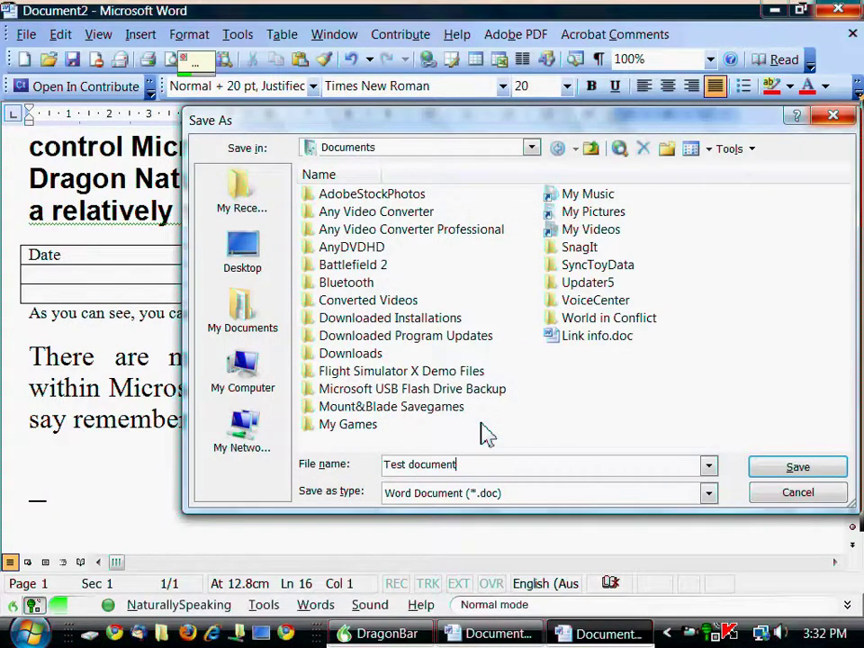
pyautogui.click(804, 467)
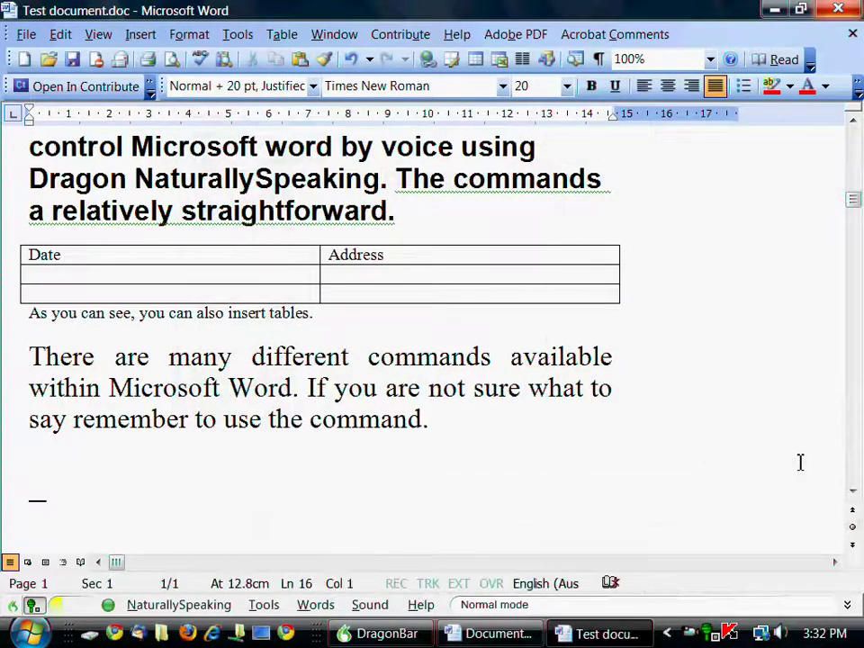